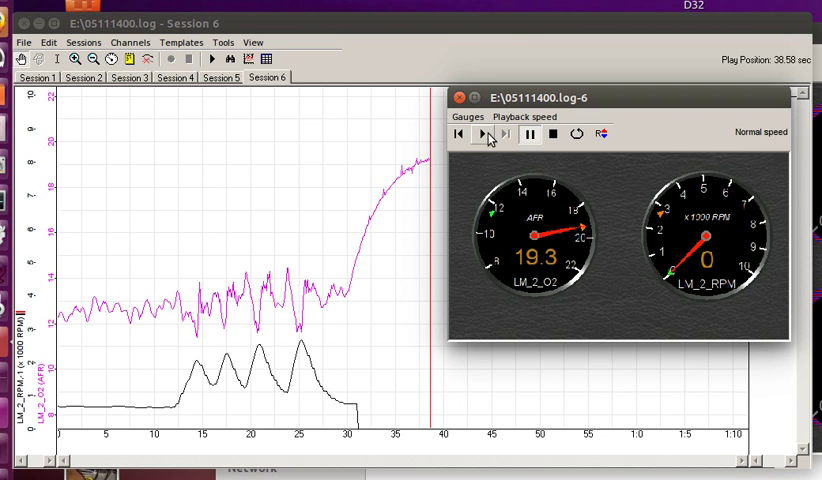
Rewind and replay the Session 6 log, pausing at 38.58 s with AFR 19.3 and RPM 0
left_click(482, 134)
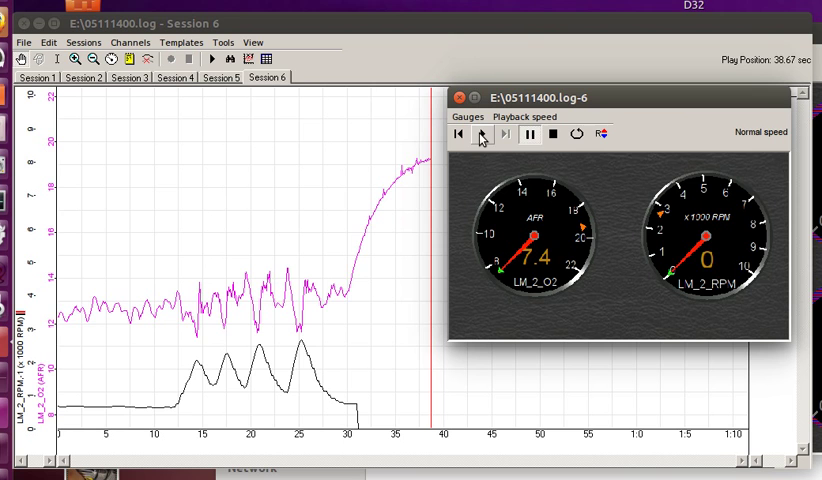
left_click(553, 134)
left_click(482, 134)
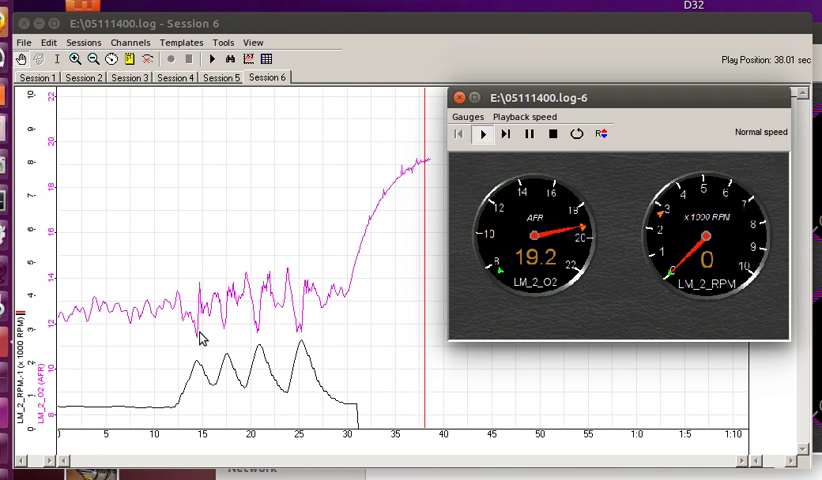
key("space")
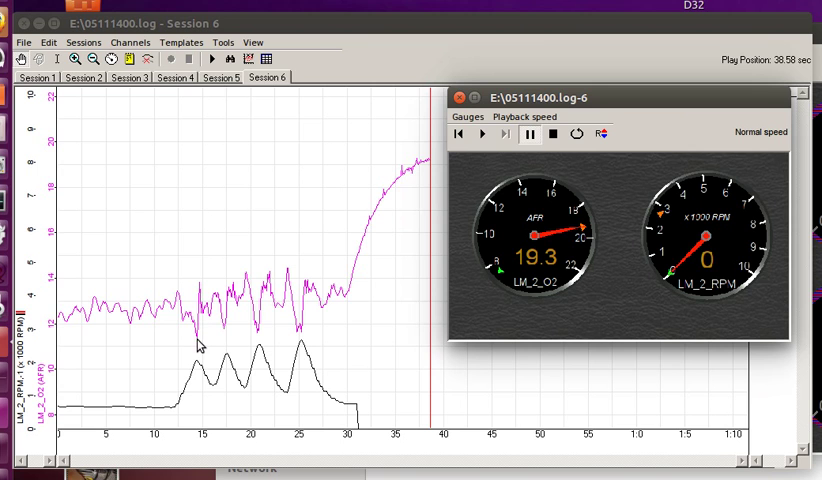